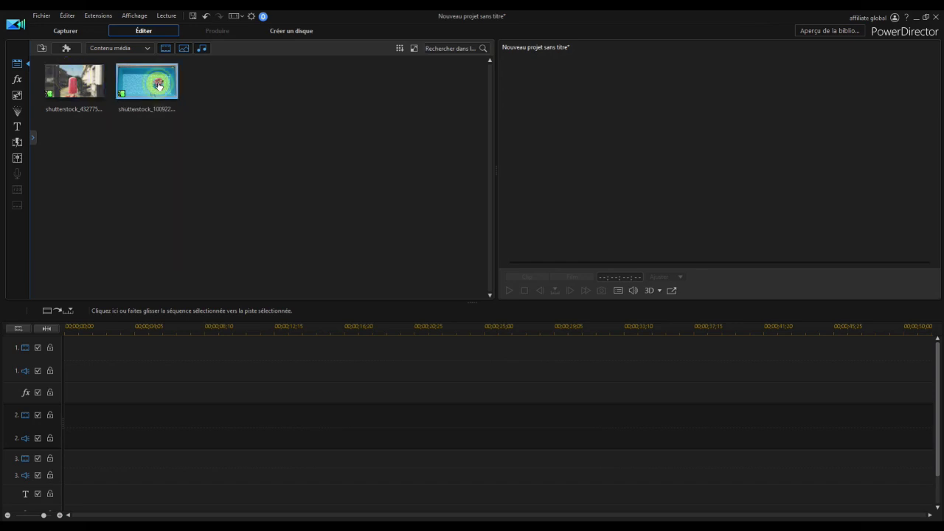
# Step: Place the popsicle clip at the start of video track 1, keeping the 1:1 project ratio, and enlarge it to fill the square frame
pyautogui.moveTo(82, 93); pyautogui.dragTo(62, 347)
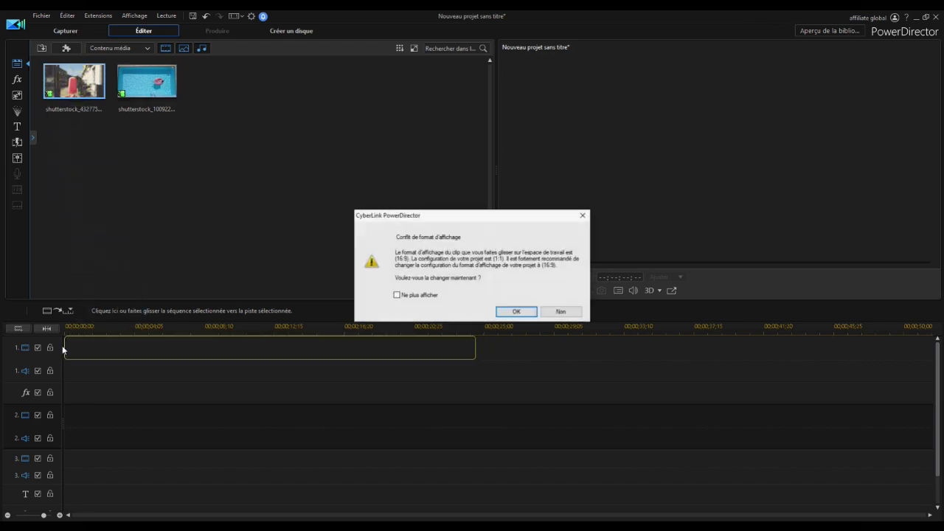
pyautogui.click(516, 312)
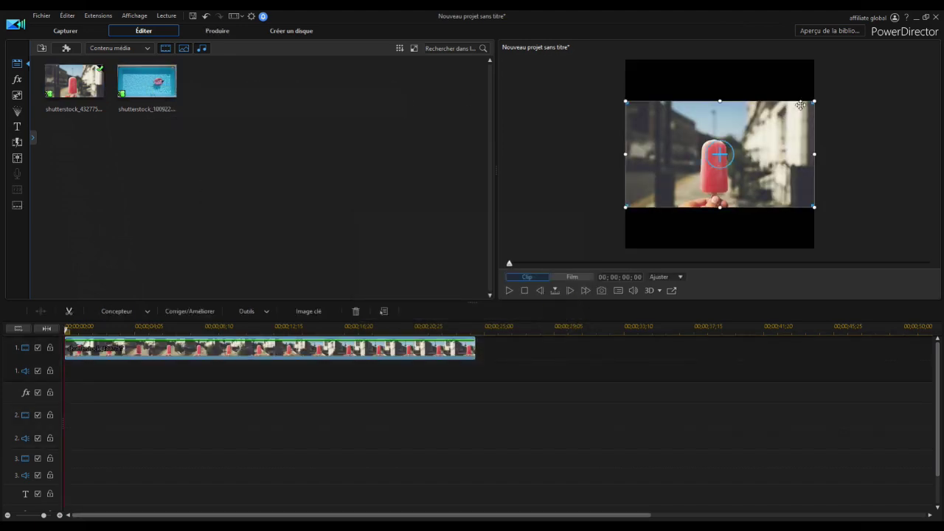
pyautogui.moveTo(720, 102); pyautogui.dragTo(722, 59)
pyautogui.moveTo(720, 208); pyautogui.dragTo(720, 246)
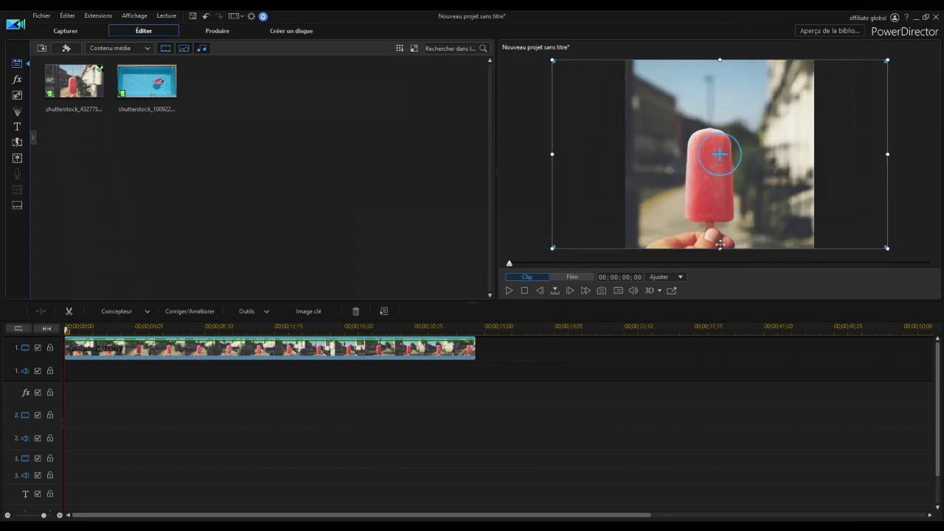
pyautogui.click(240, 17)
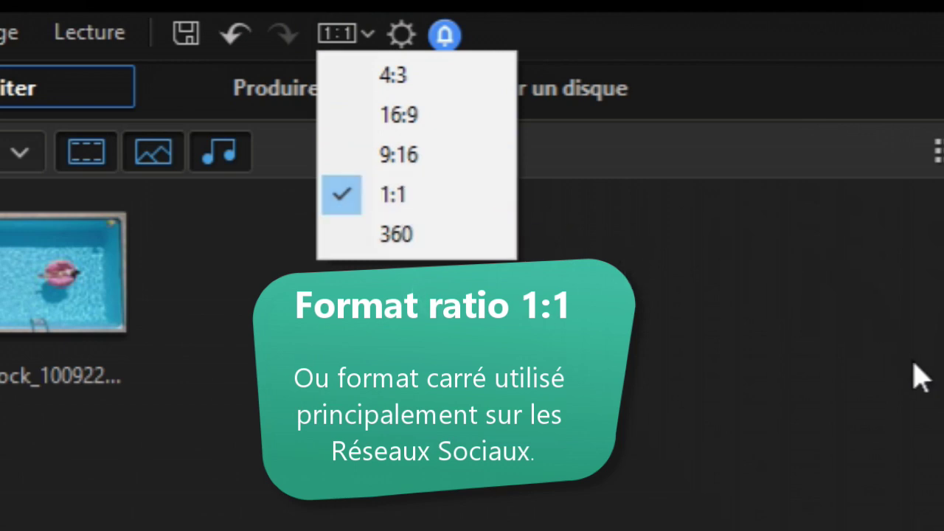
pyautogui.click(826, 391)
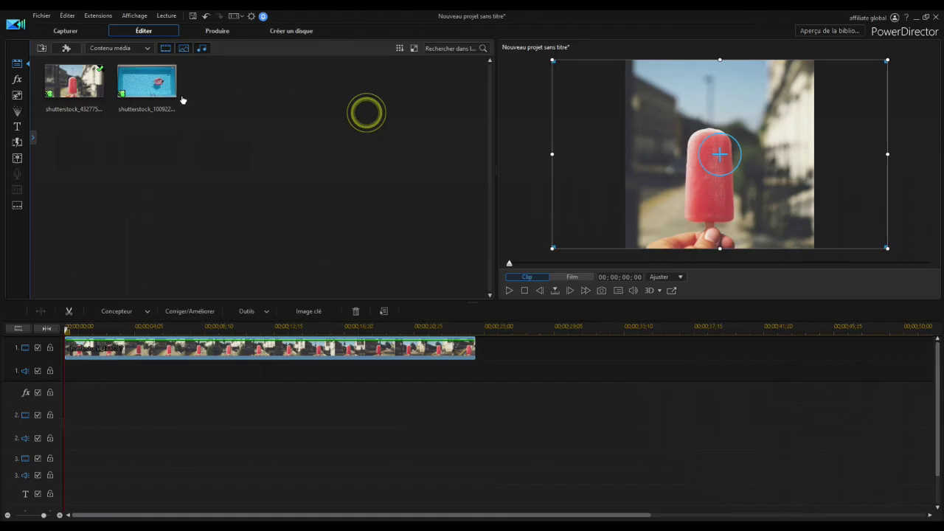
# Step: Add the pool clip at the start of video track 2 and trim the popsicle clip's end to match its length
pyautogui.moveTo(176, 95); pyautogui.dragTo(65, 417)
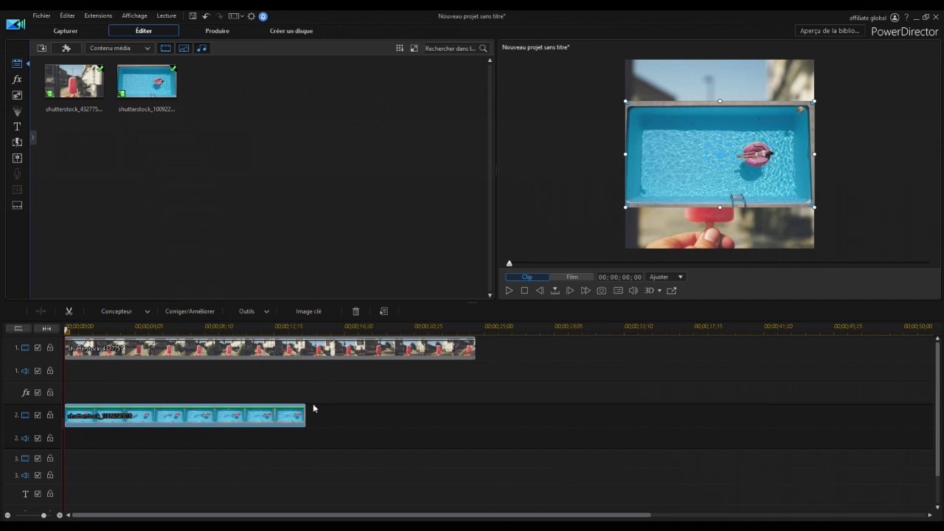
pyautogui.click(347, 349)
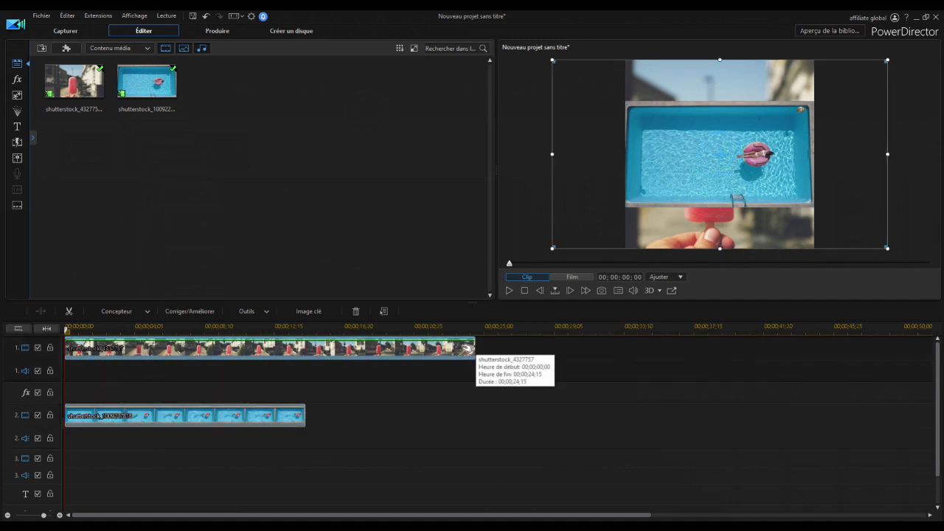
pyautogui.moveTo(474, 348); pyautogui.dragTo(306, 353)
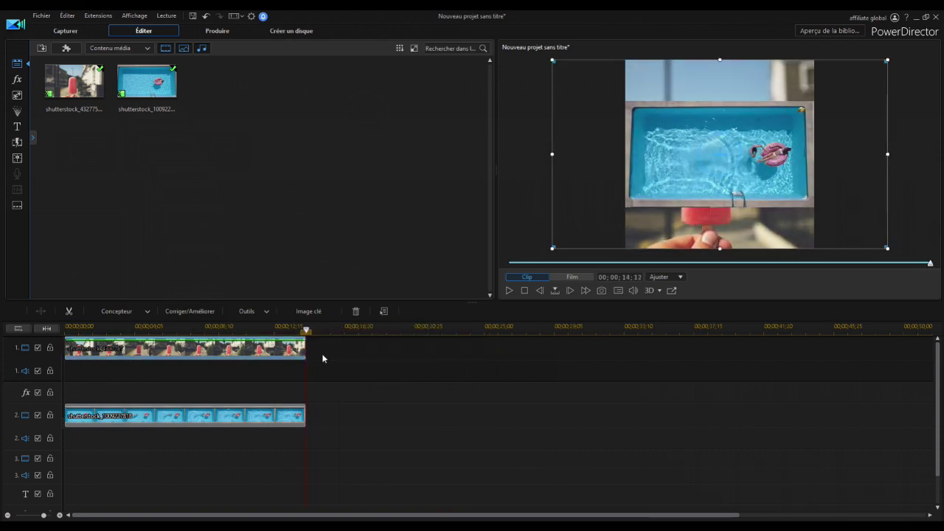
pyautogui.click(290, 206)
# Step: Open the pool clip in the PiP Designer and turn off preserving its aspect ratio
pyautogui.click(185, 417)
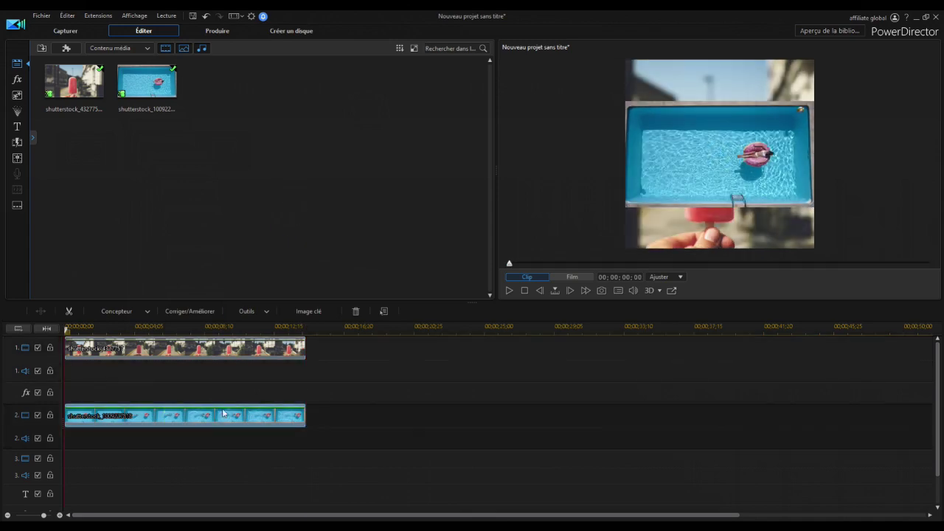
pyautogui.click(142, 311)
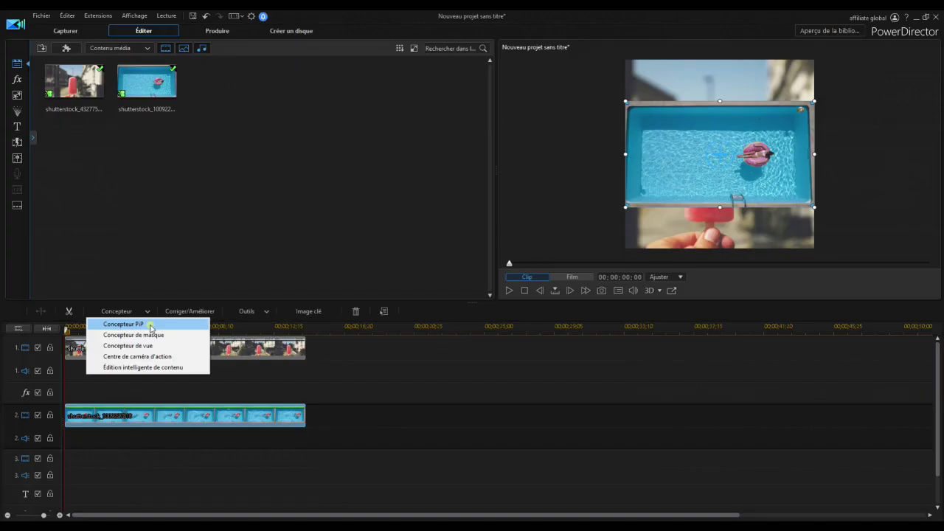
pyautogui.click(384, 92)
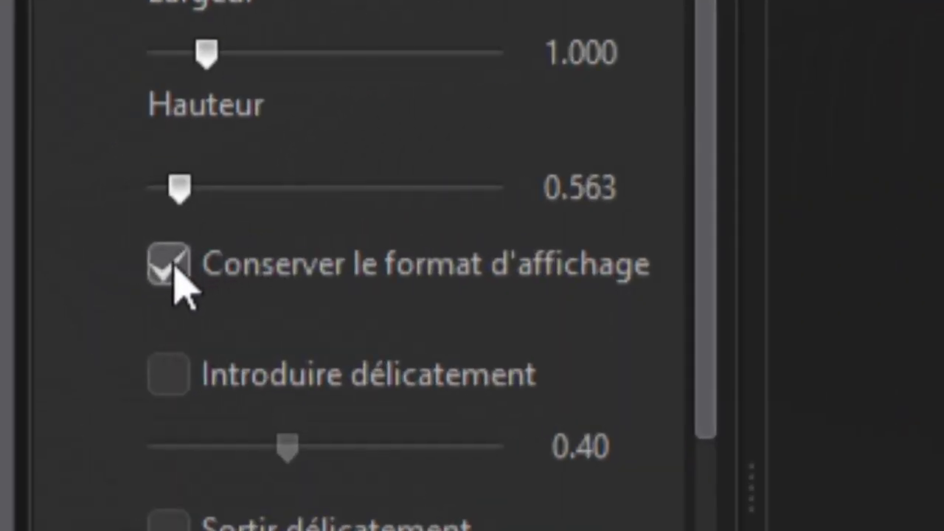
pyautogui.click(169, 264)
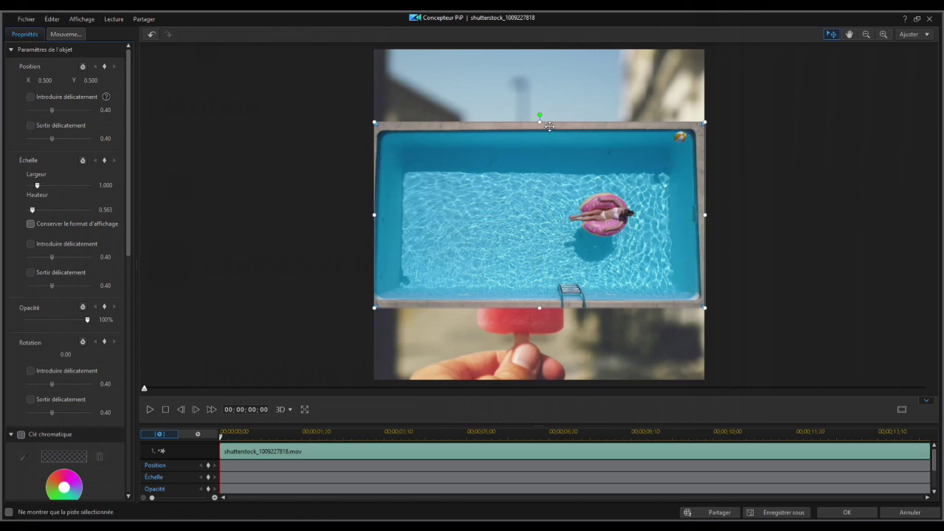
# Step: Rotate the pool clip to -90 degrees and shrink it to a scale of about 0.646 by 0.362 over the popsicle
pyautogui.moveTo(540, 114); pyautogui.dragTo(487, 213)
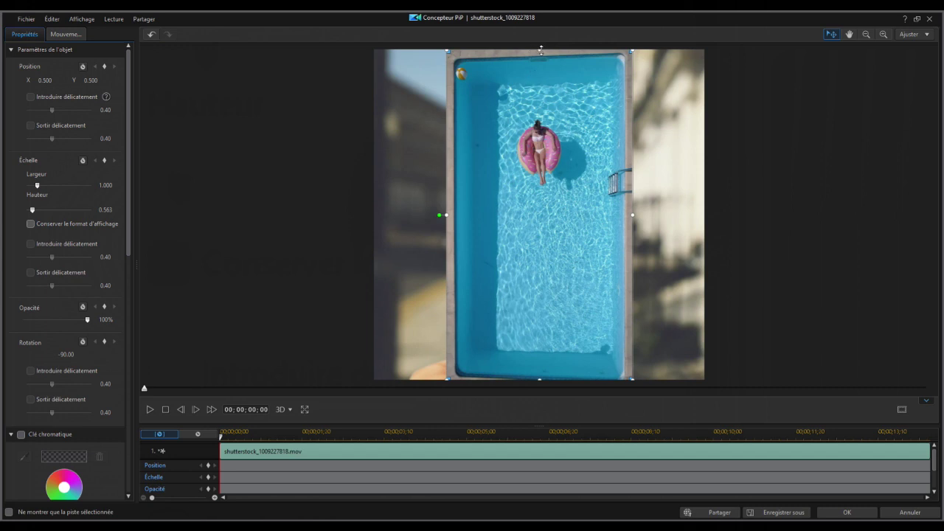
pyautogui.moveTo(541, 50); pyautogui.dragTo(526, 163)
pyautogui.moveTo(634, 273); pyautogui.dragTo(569, 257)
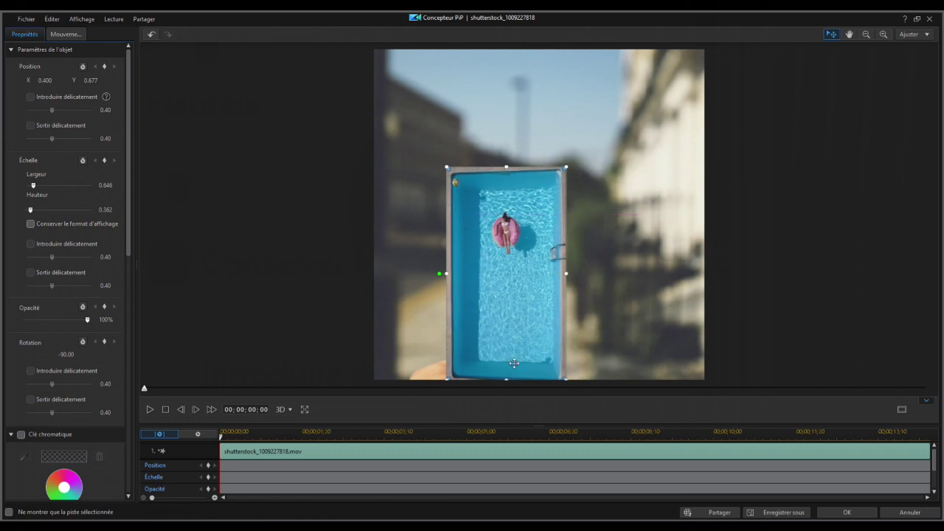
# Step: Adjust the pool clip's edges to match the popsicle's outer bounds above the stick and apply the PiP changes
pyautogui.moveTo(505, 380); pyautogui.dragTo(507, 335)
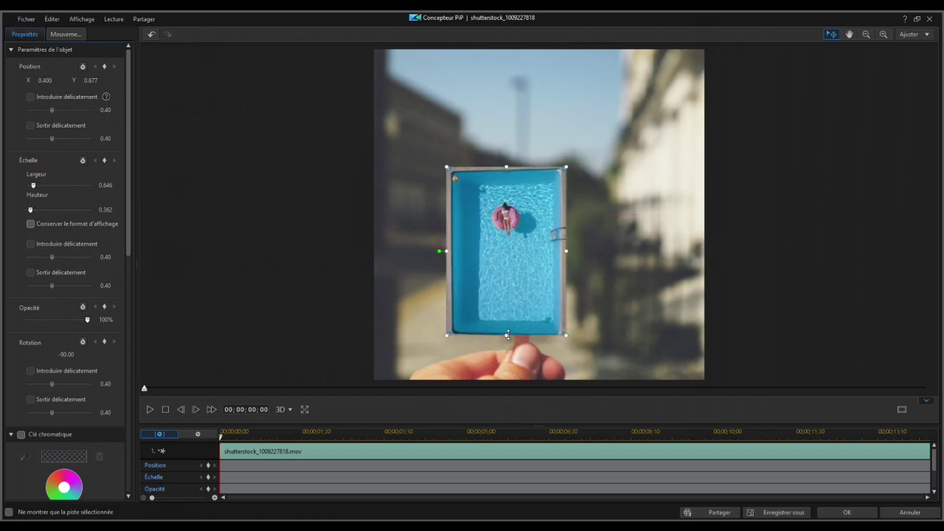
pyautogui.moveTo(447, 251); pyautogui.dragTo(476, 251)
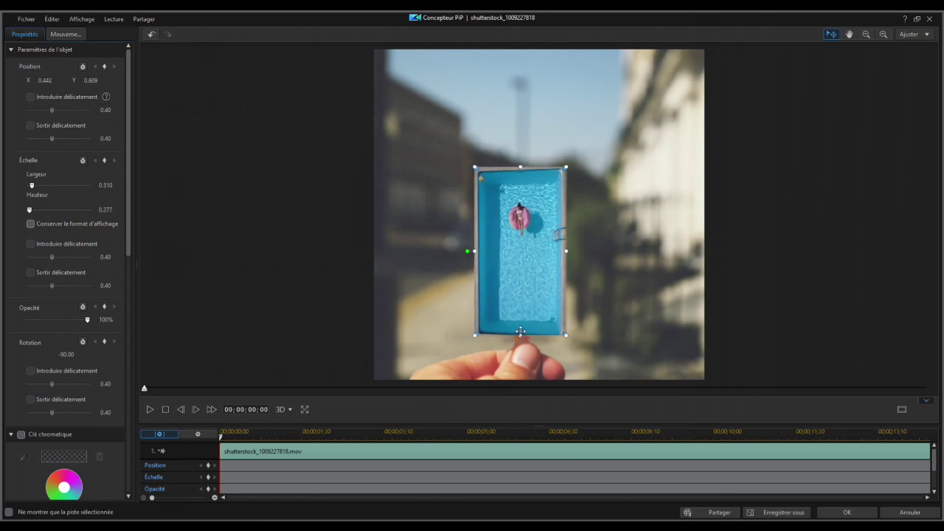
pyautogui.moveTo(520, 338); pyautogui.dragTo(518, 334)
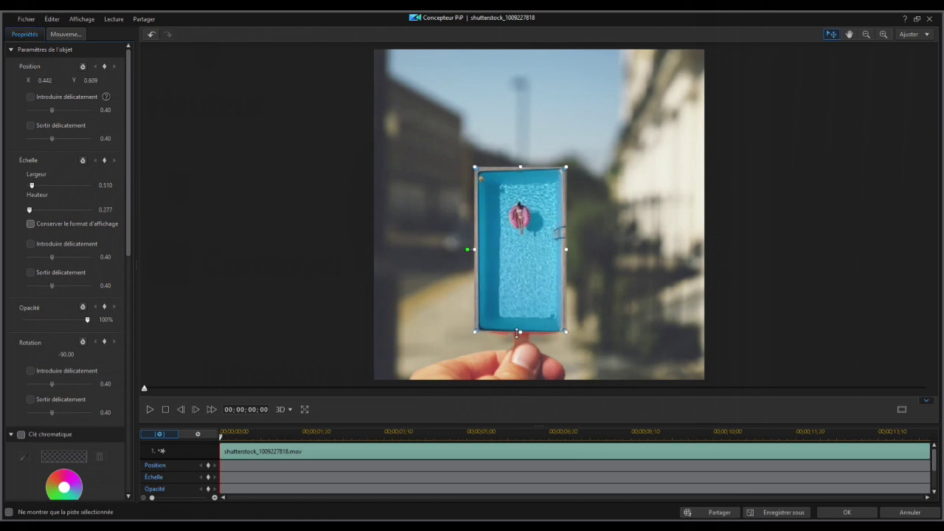
pyautogui.moveTo(522, 167)
pyautogui.mouseDown()
pyautogui.moveTo(522, 200)
pyautogui.moveTo(522, 168)
pyautogui.mouseUp()
pyautogui.moveTo(474, 248); pyautogui.dragTo(478, 250)
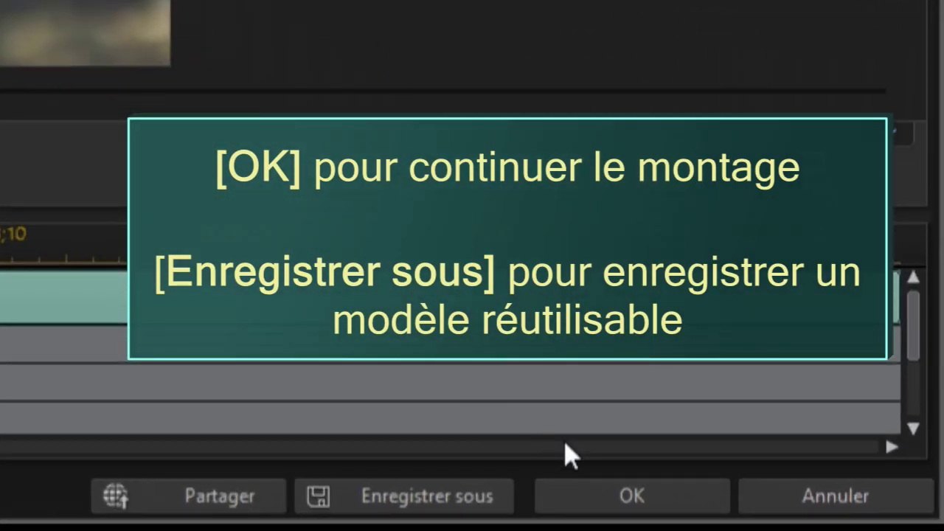
pyautogui.click(628, 505)
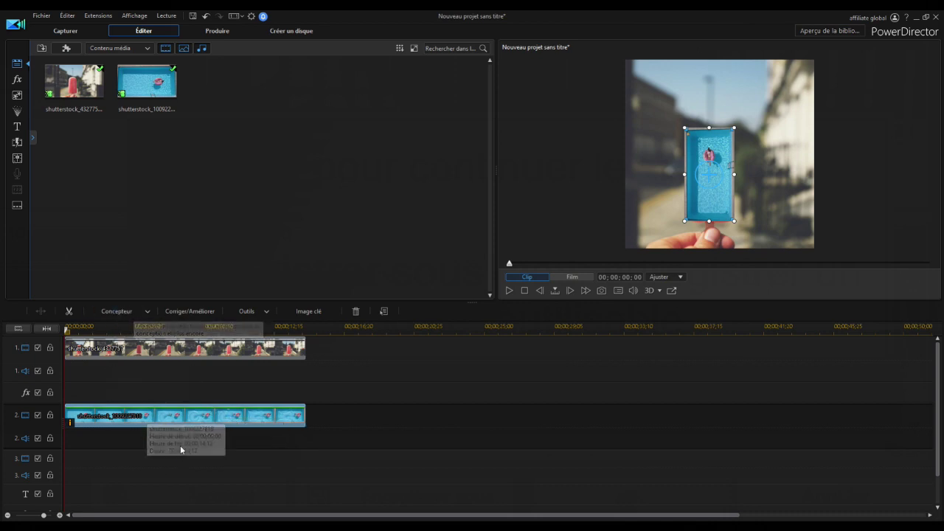
# Step: Open the pool clip in the Mask Designer and apply the dome-shaped mask with the rounded top
pyautogui.click(200, 421)
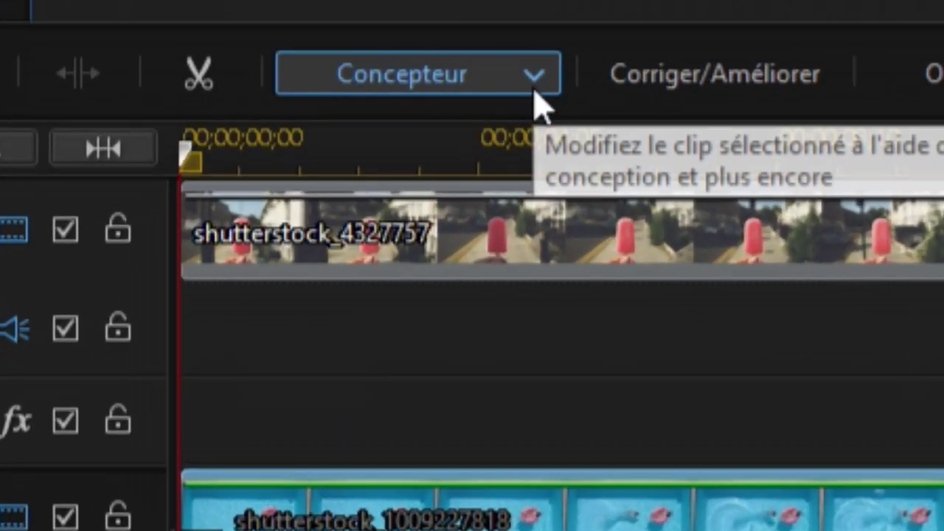
pyautogui.click(147, 311)
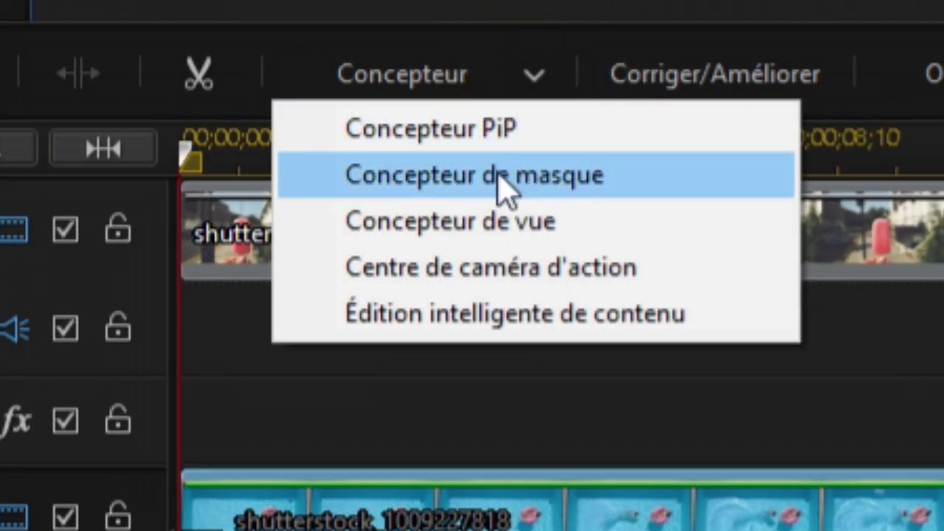
pyautogui.click(578, 177)
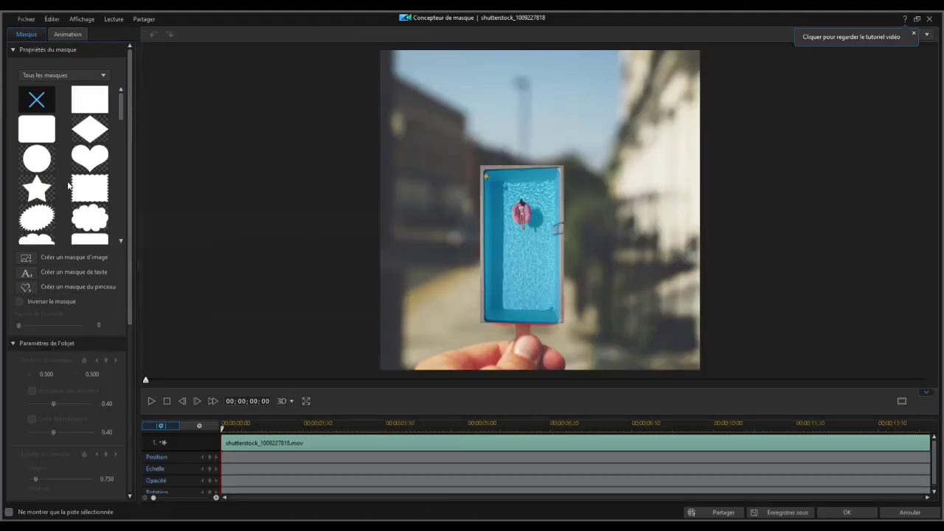
pyautogui.scroll(-8, 68, 185)
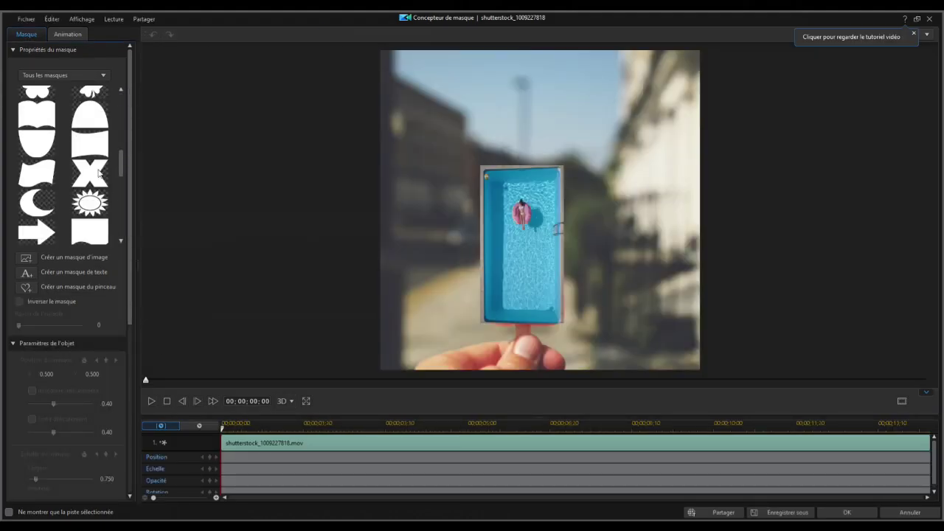
pyautogui.click(89, 146)
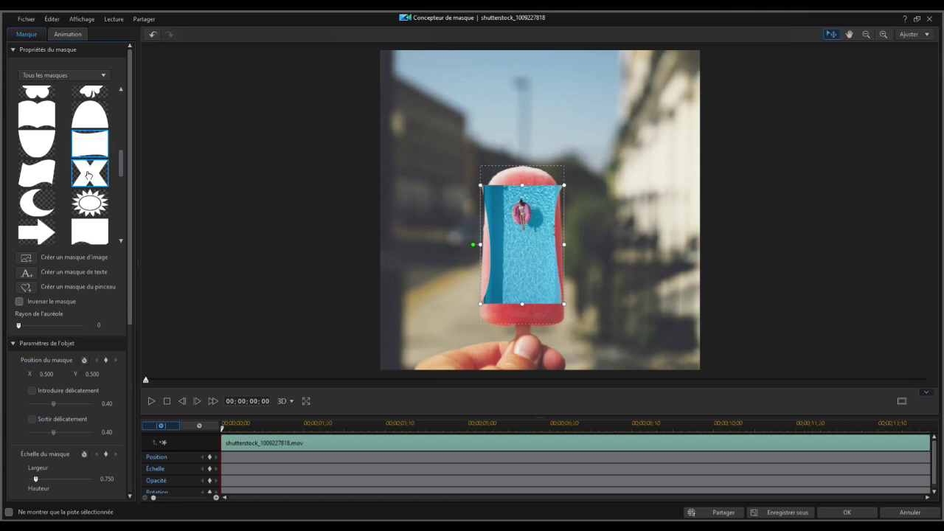
pyautogui.click(89, 175)
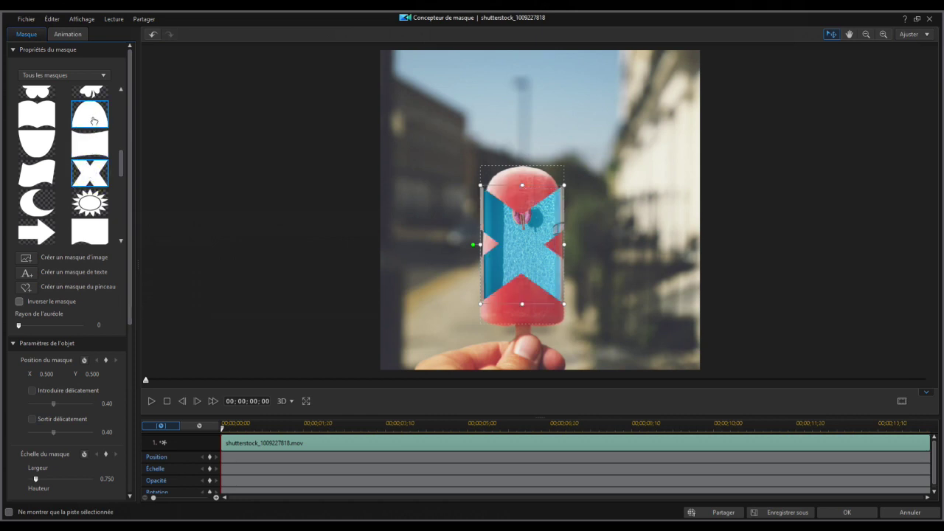
pyautogui.click(93, 120)
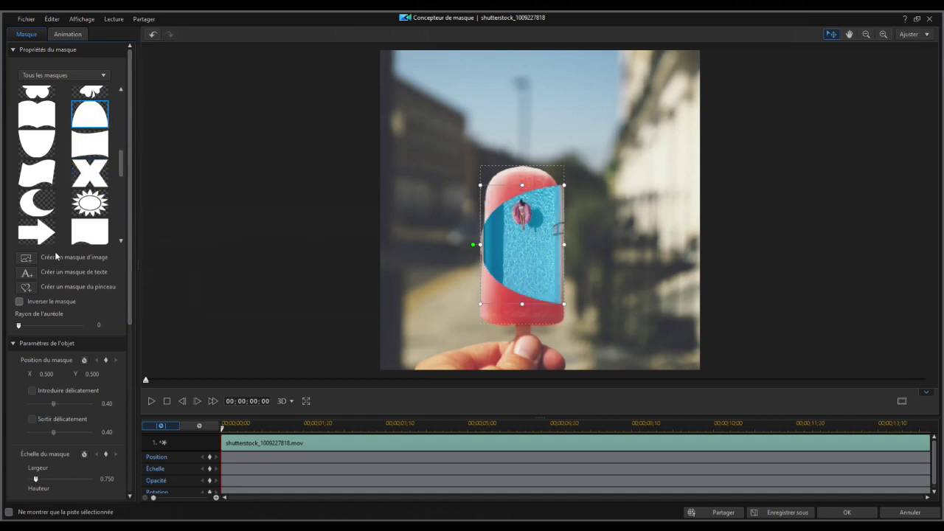
# Step: Turn off preserving the mask's aspect ratio and rotate the mask so its rounded end points upward
pyautogui.scroll(-2, 35, 427)
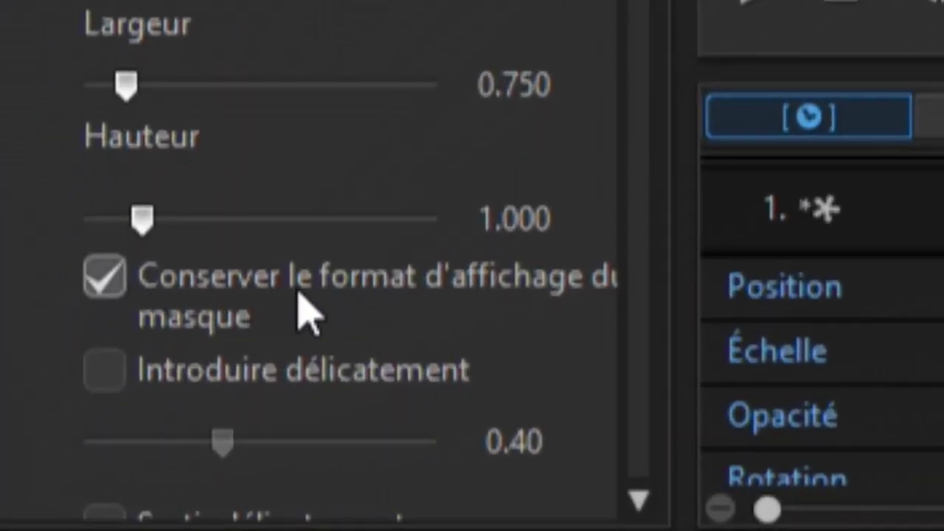
pyautogui.click(102, 278)
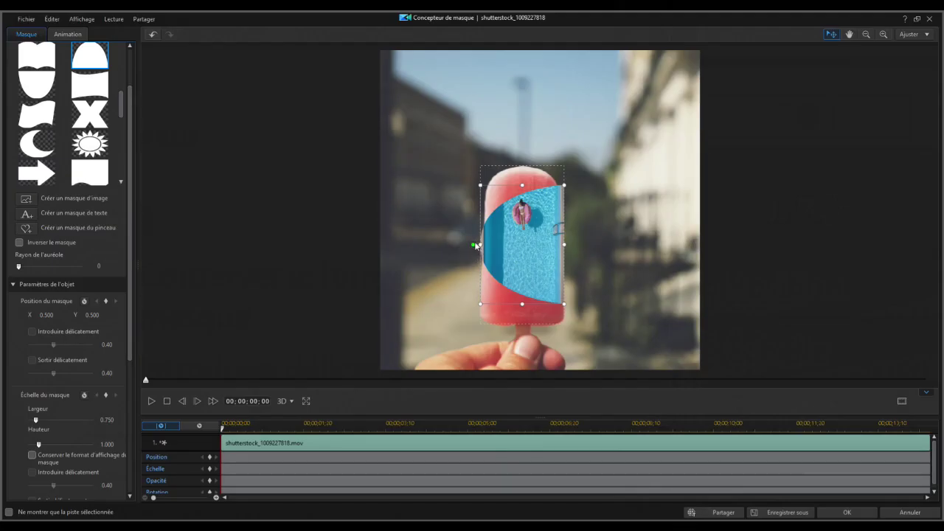
pyautogui.moveTo(472, 243); pyautogui.dragTo(489, 169)
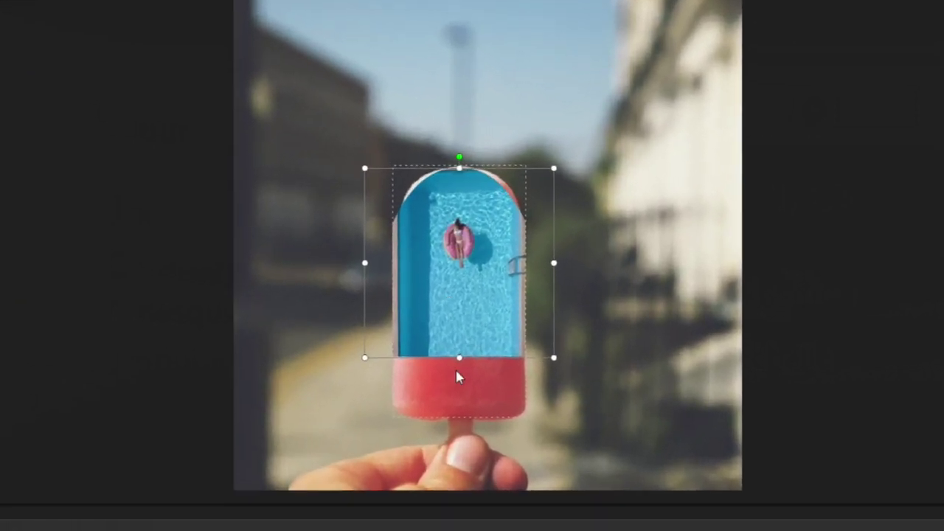
# Step: Stretch and narrow the mask to fit inside the popsicle's shape, about 0.488 wide and 1.787 high in scale
pyautogui.moveTo(447, 371); pyautogui.dragTo(446, 436)
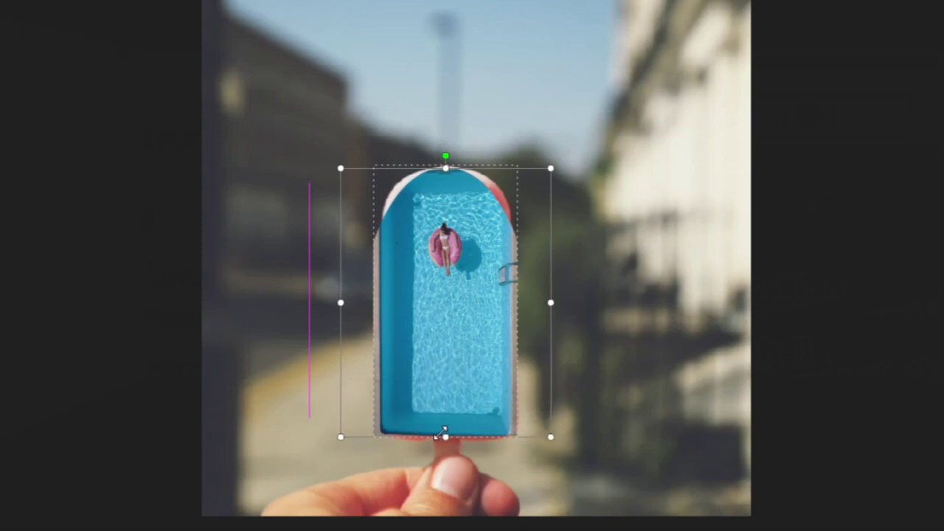
pyautogui.moveTo(337, 301); pyautogui.dragTo(373, 302)
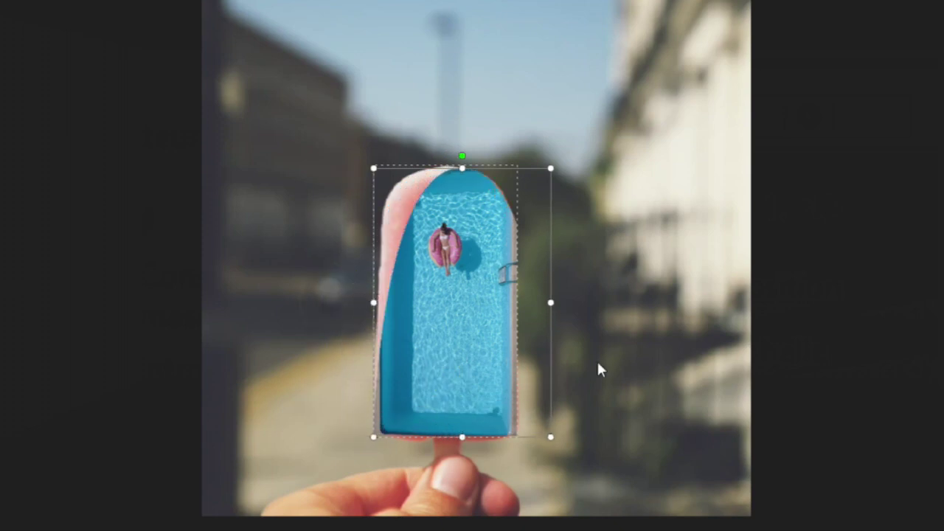
pyautogui.moveTo(551, 303); pyautogui.dragTo(509, 303)
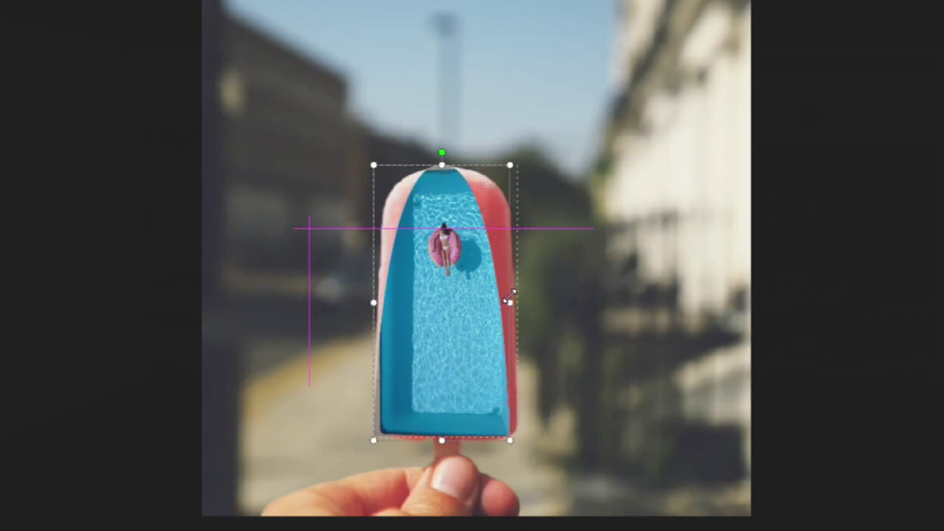
pyautogui.moveTo(442, 165); pyautogui.dragTo(442, 178)
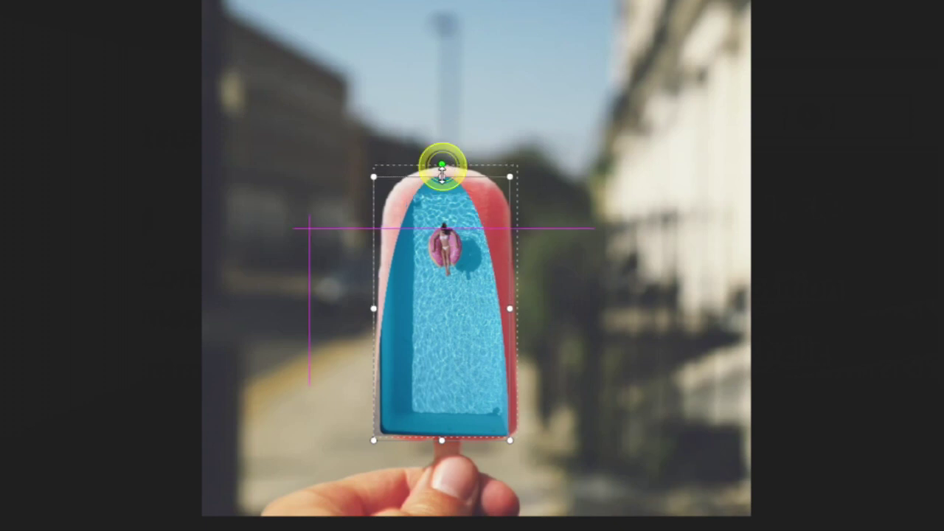
pyautogui.moveTo(510, 305); pyautogui.dragTo(514, 301)
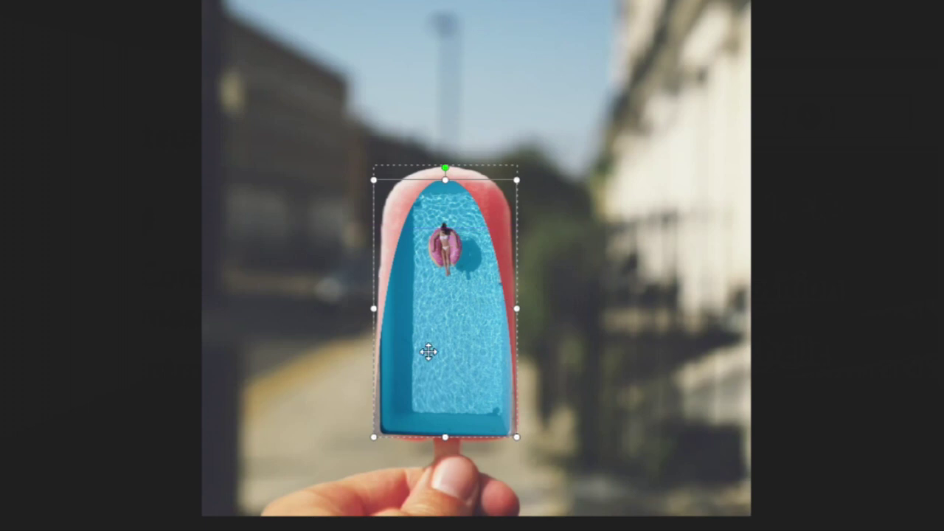
pyautogui.moveTo(371, 310); pyautogui.dragTo(383, 308)
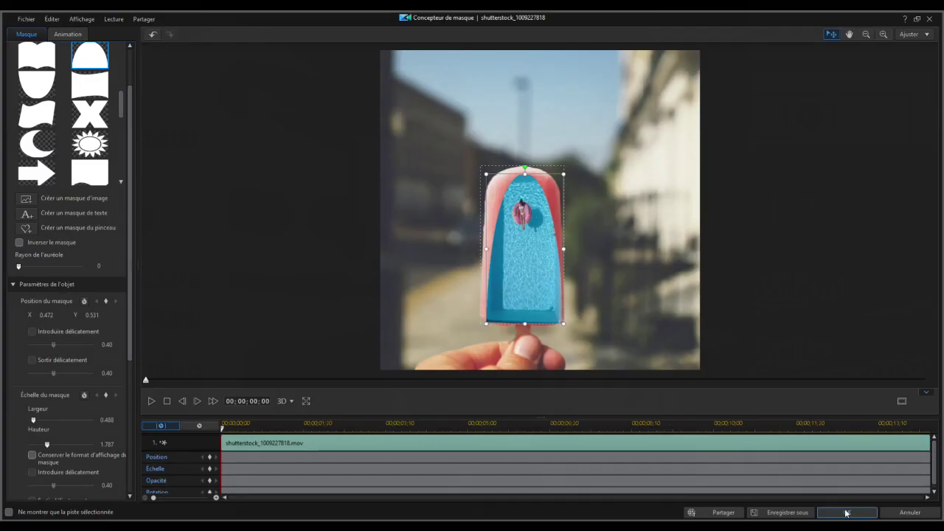
# Step: Apply the finished mask to the pool clip and set the clip's blending mode to Eclaircir
pyautogui.click(847, 512)
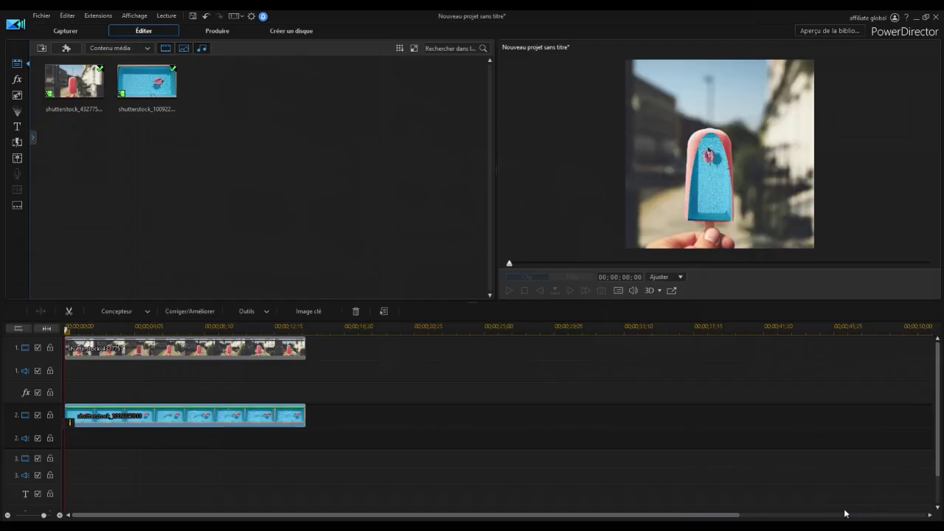
pyautogui.click(223, 415)
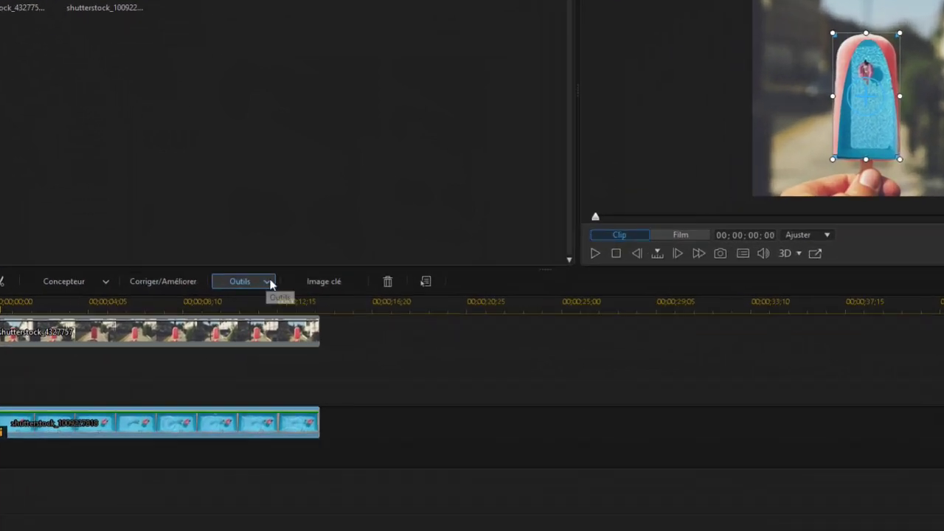
pyautogui.click(267, 312)
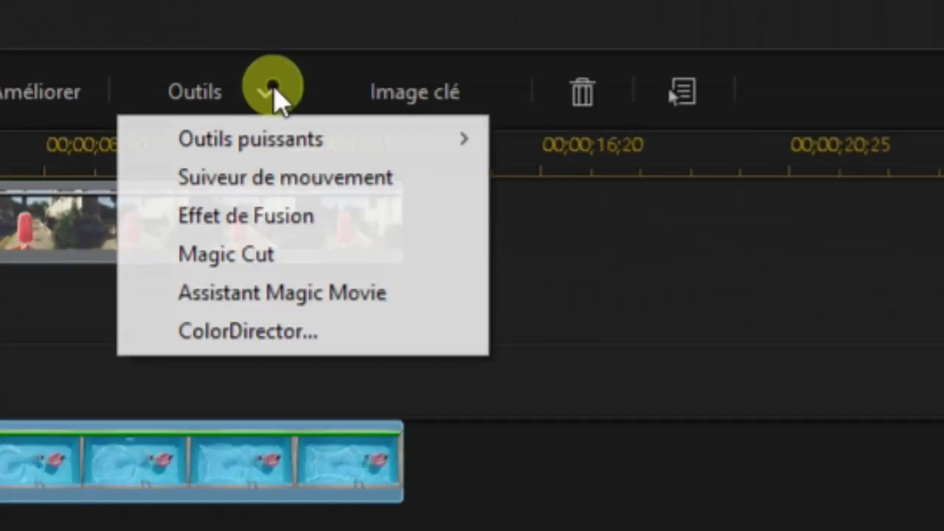
pyautogui.moveTo(361, 126)
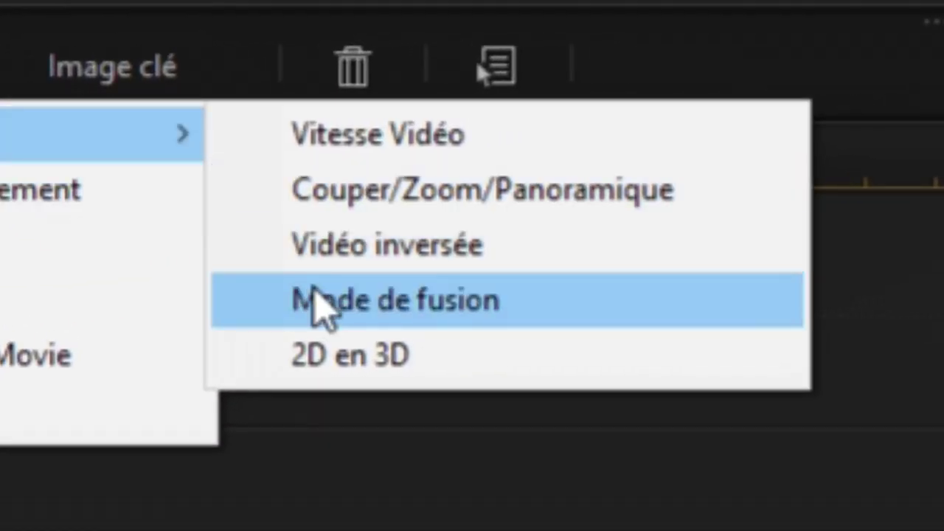
pyautogui.click(314, 291)
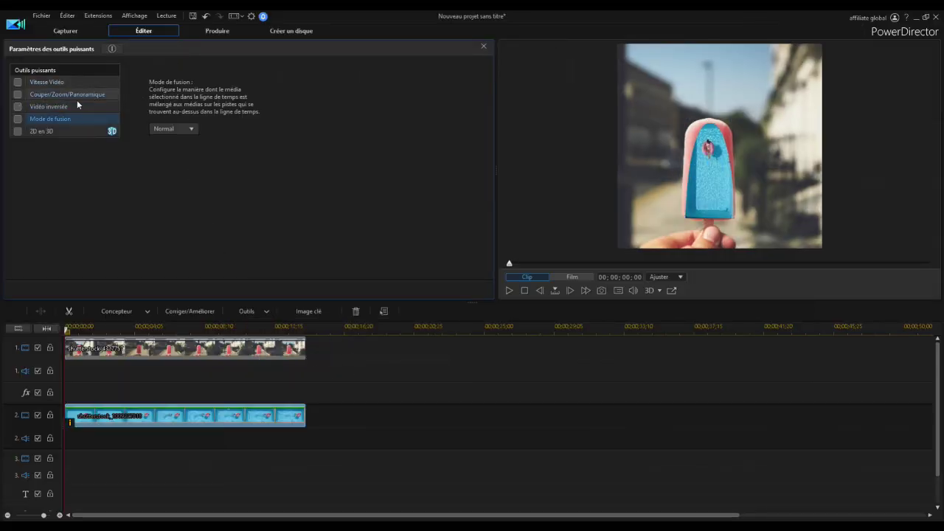
pyautogui.click(185, 129)
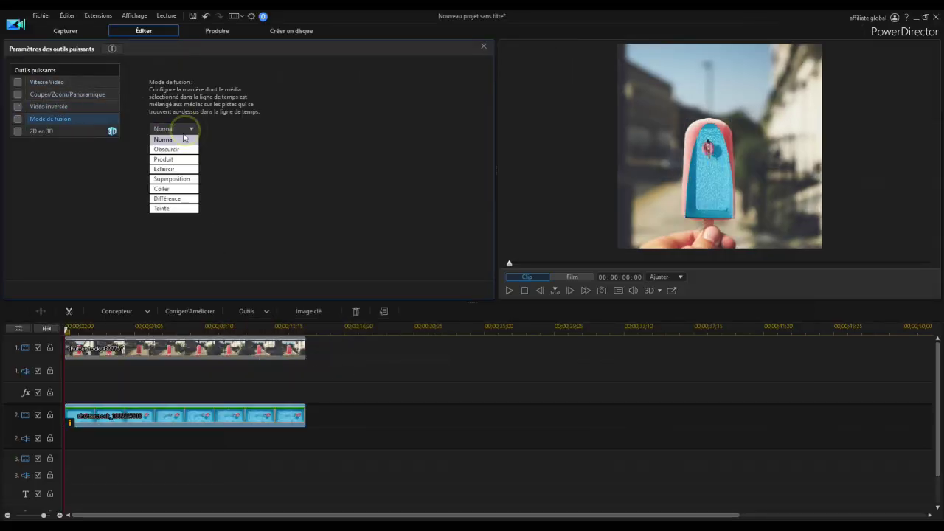
pyautogui.click(178, 168)
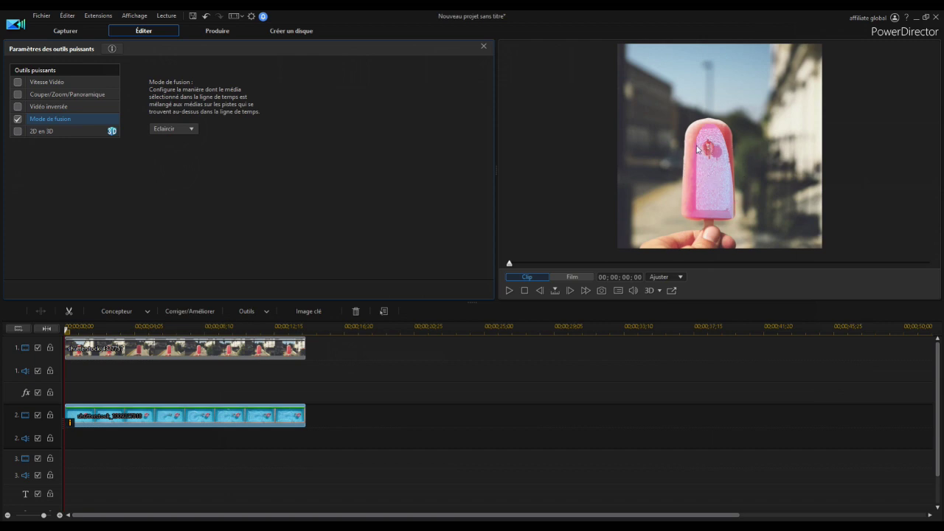
pyautogui.click(484, 46)
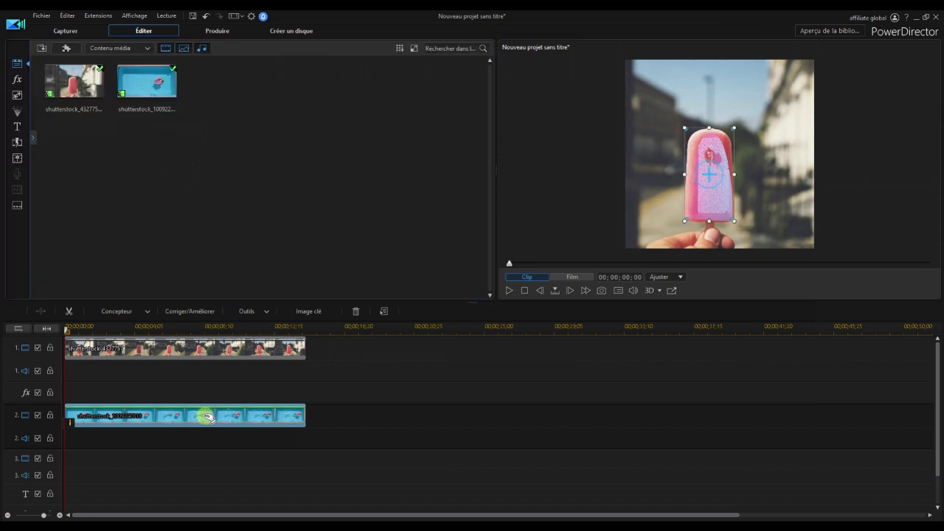
# Step: Apply the Film analogique blending effect to the pool clip with its opacity reduced to about 78%
pyautogui.click(266, 311)
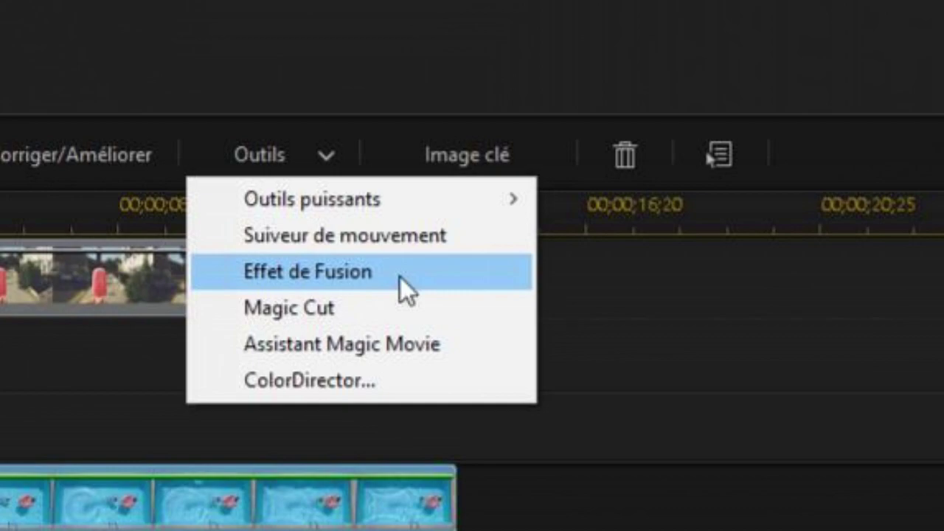
pyautogui.click(401, 277)
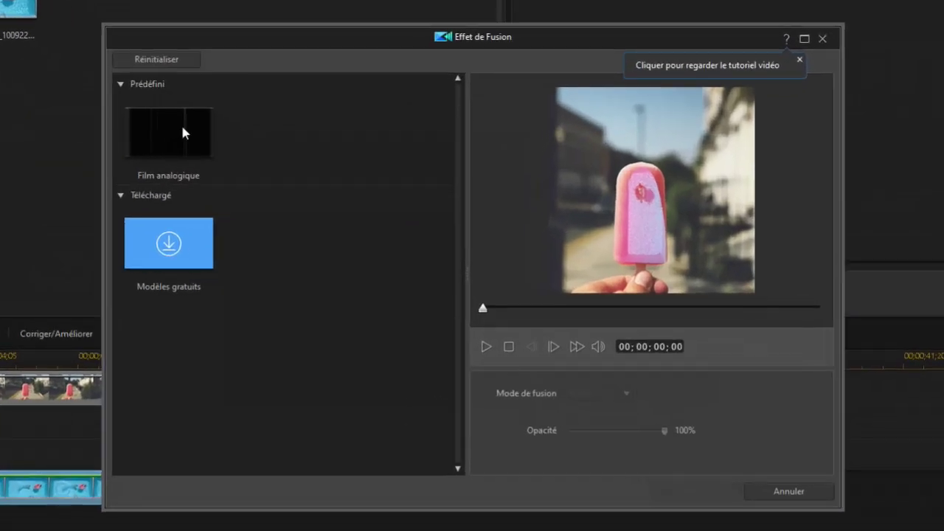
pyautogui.click(267, 178)
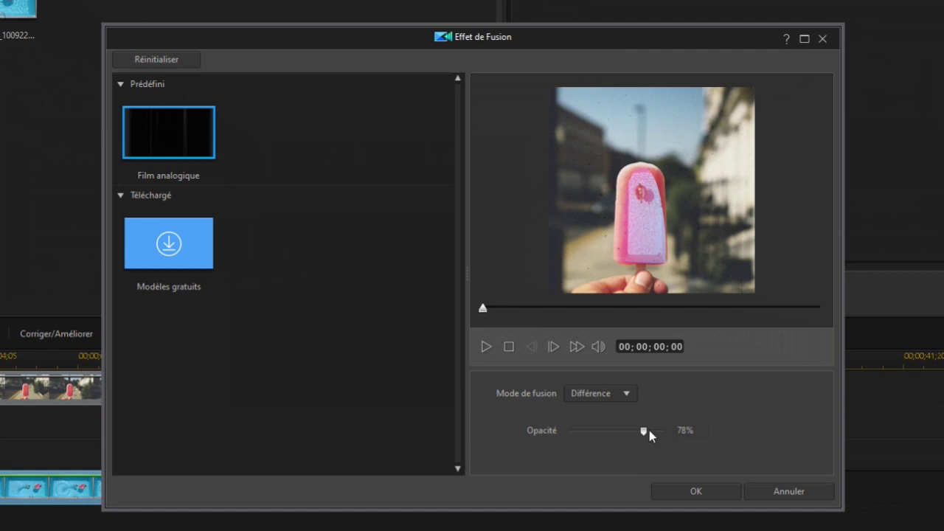
pyautogui.moveTo(642, 430)
pyautogui.mouseDown()
pyautogui.moveTo(534, 428)
pyautogui.moveTo(646, 431)
pyautogui.mouseUp()
pyautogui.click(704, 493)
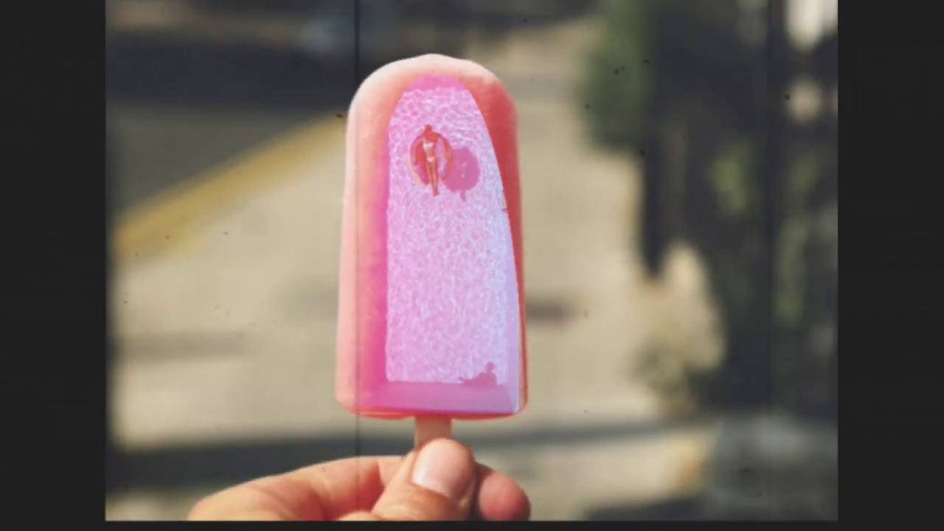